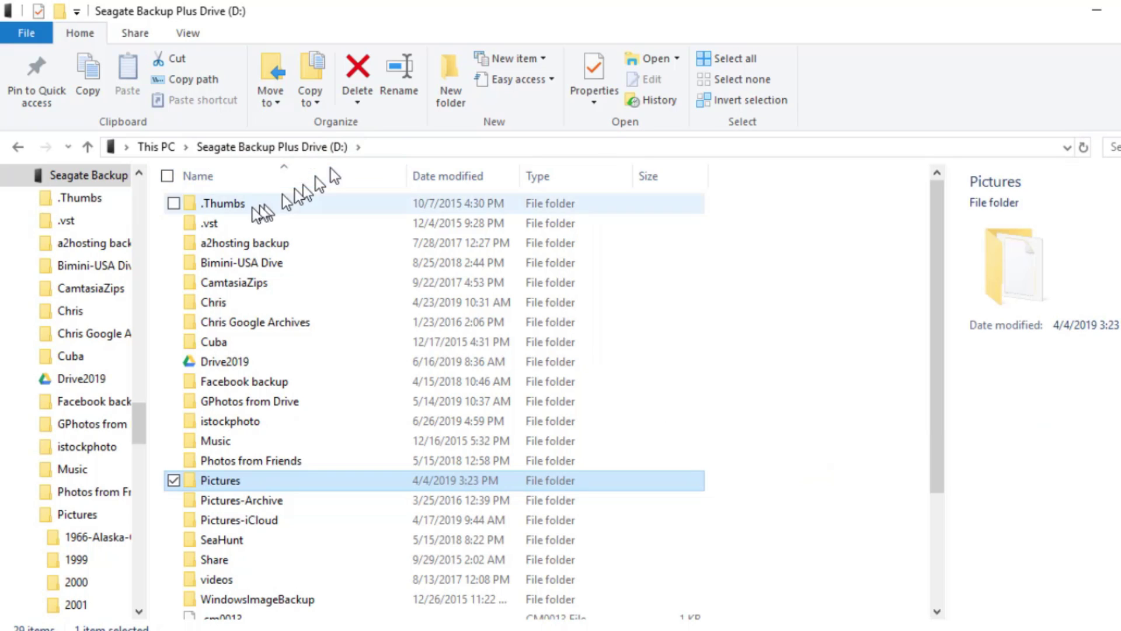
# Open D:\Pictures\2018 in File Explorer to view its saved zip archives
pyautogui.doubleClick(223, 482)
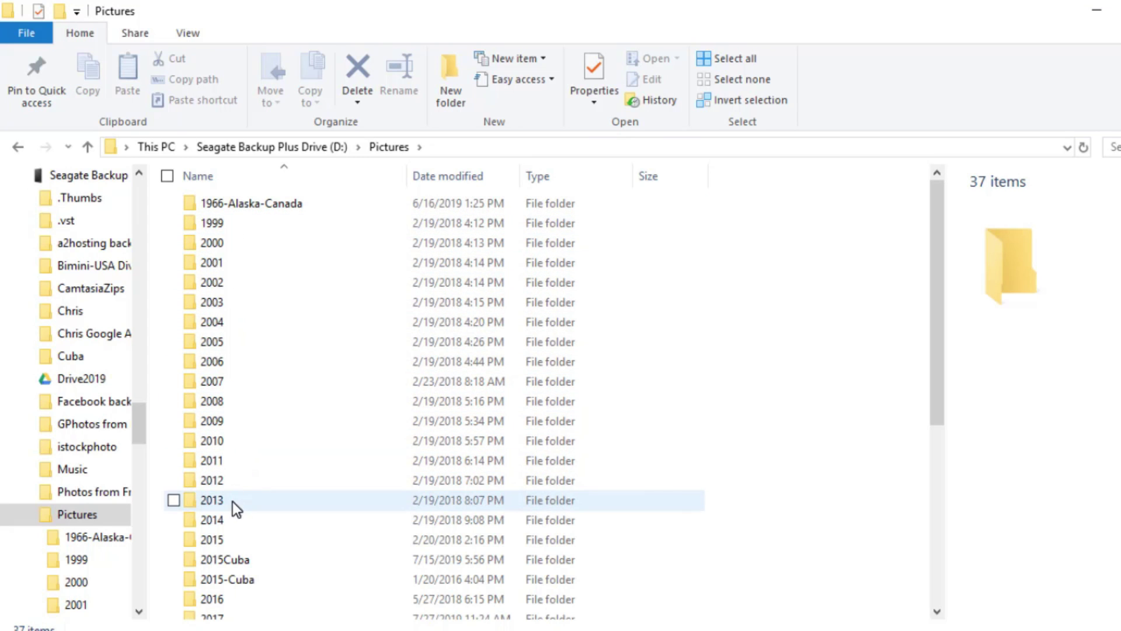
pyautogui.scroll(-1, 268, 577)
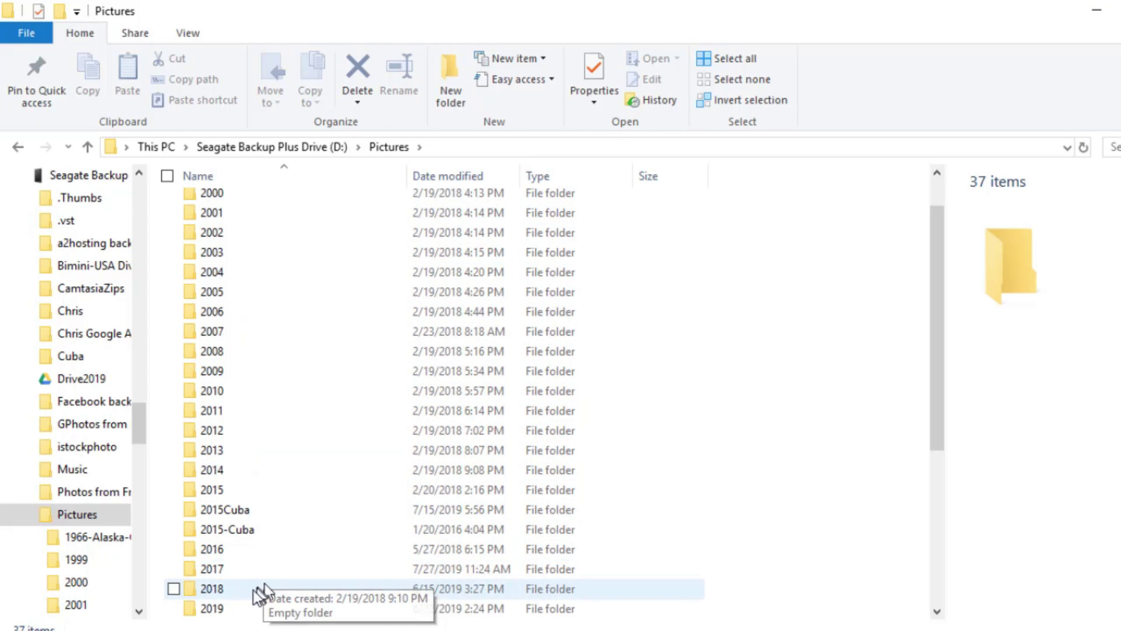
pyautogui.doubleClick(187, 586)
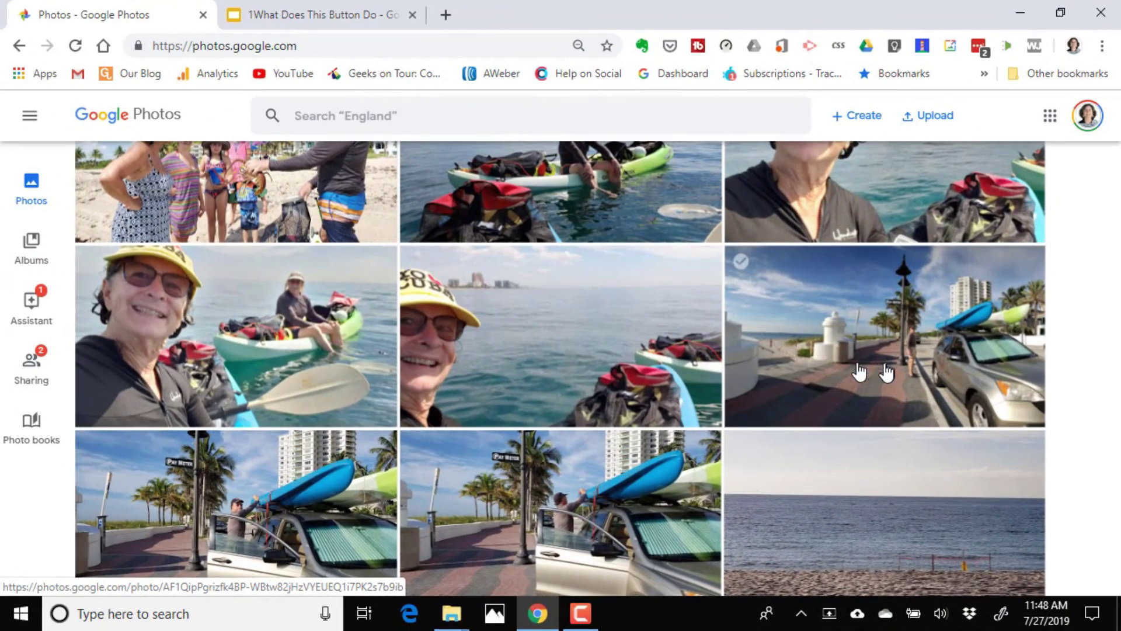
# Scrub the photo timeline back to September 2014 and forward to mid-2018, then go to Albums
pyautogui.scroll(-3, 567, 380)
pyautogui.scroll(-7, 566, 380)
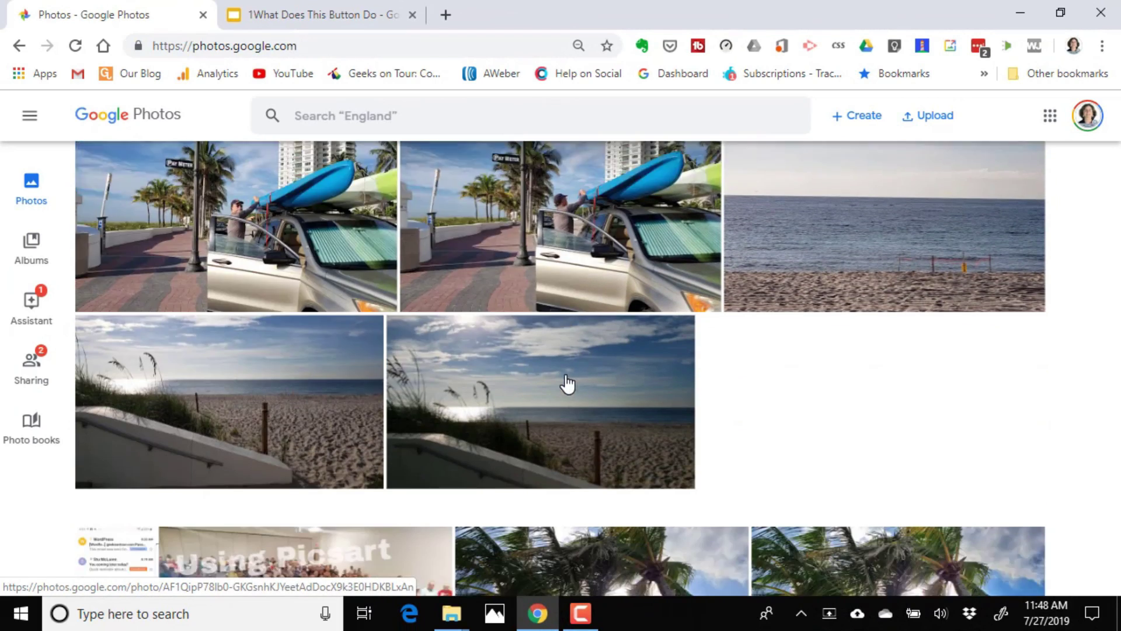
pyautogui.moveTo(1115, 159); pyautogui.dragTo(1114, 383)
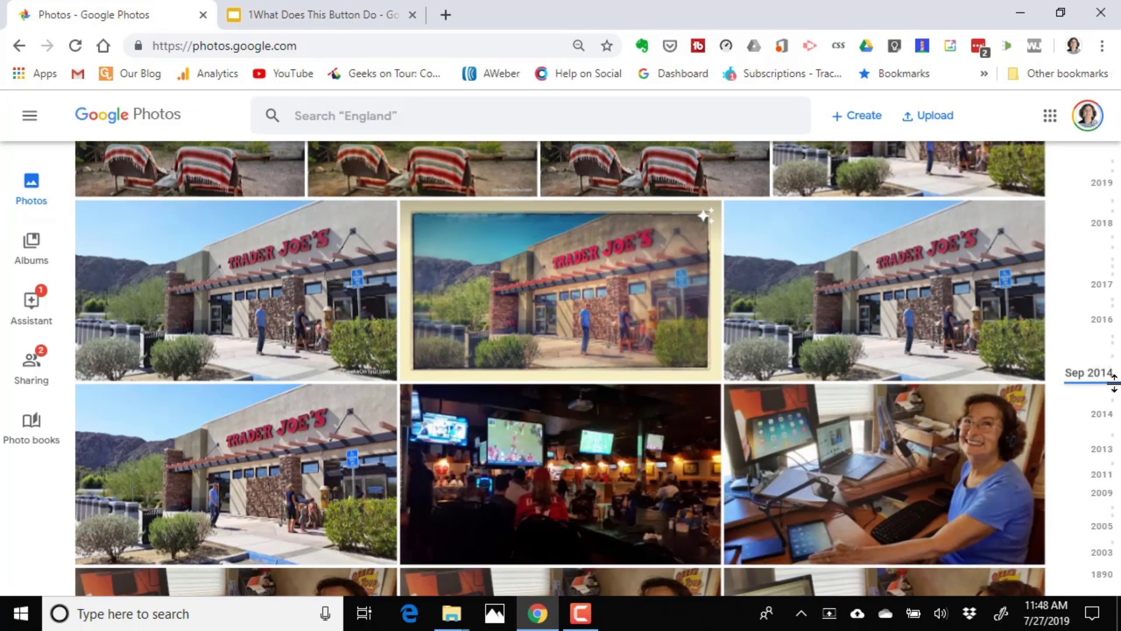
pyautogui.moveTo(1115, 382); pyautogui.dragTo(1116, 202)
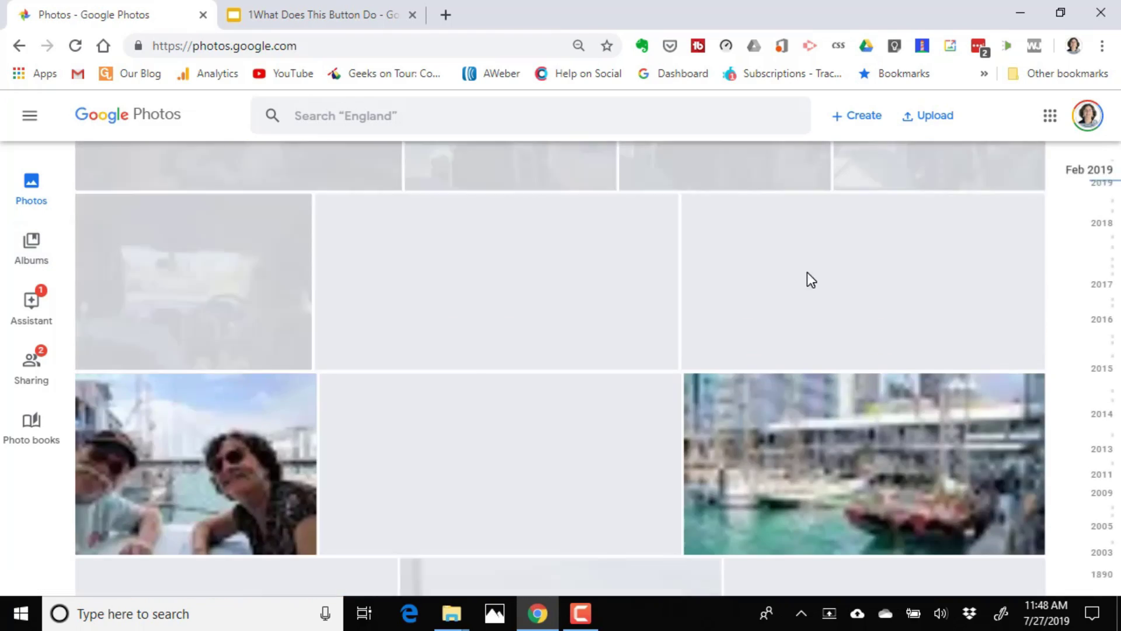
pyautogui.click(26, 248)
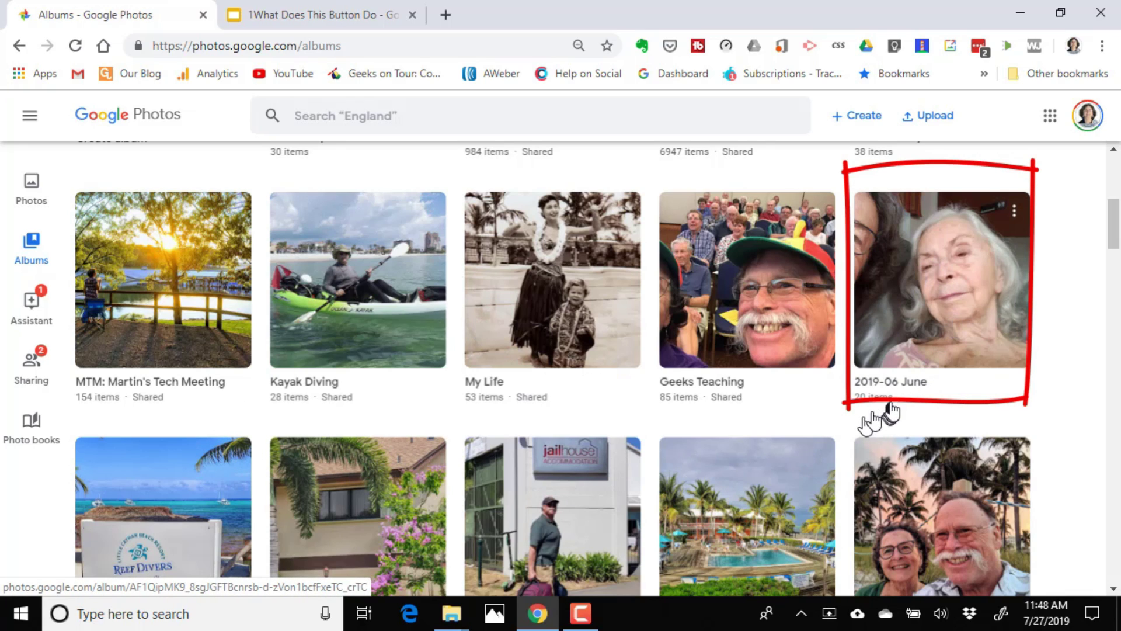
# Start downloading the whole 2019-06 June album as a zip
pyautogui.click(961, 320)
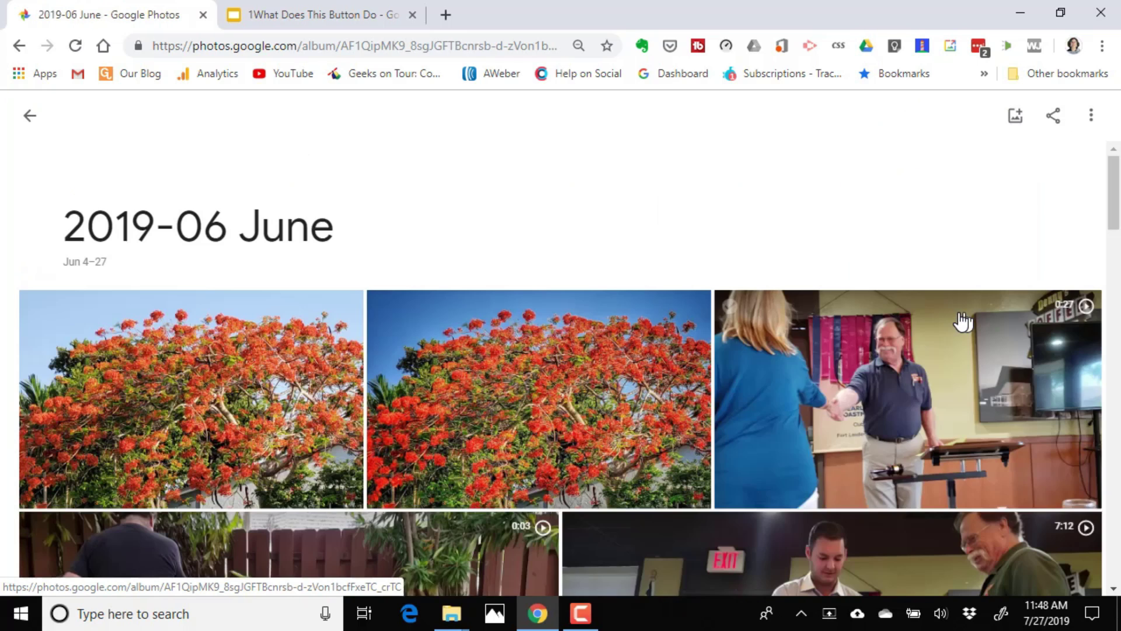
pyautogui.click(1094, 116)
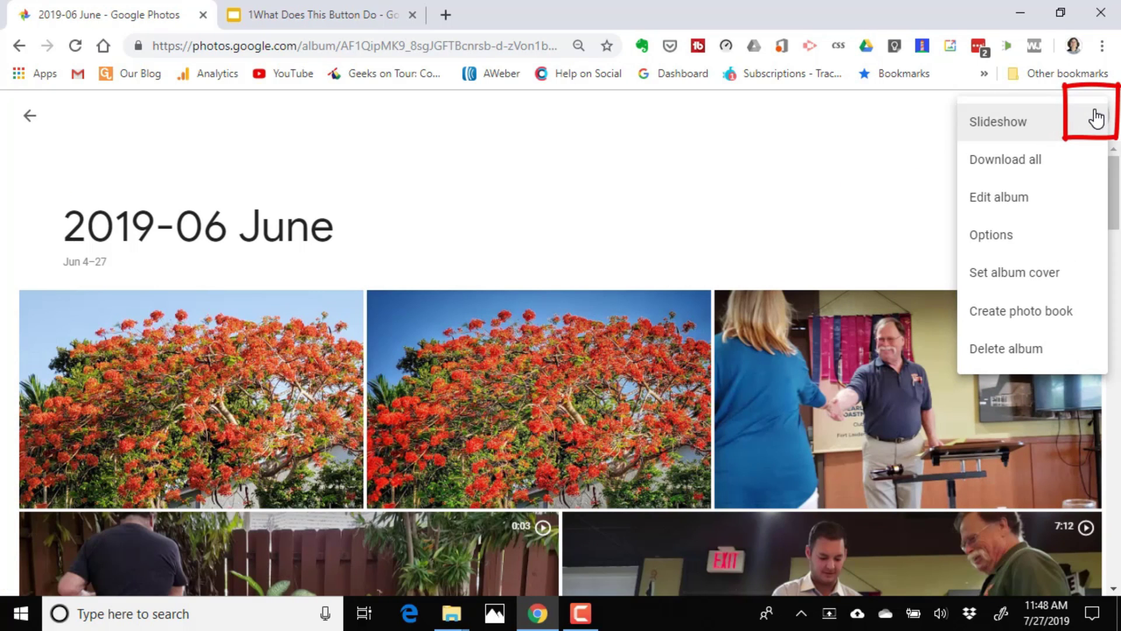
pyautogui.click(982, 175)
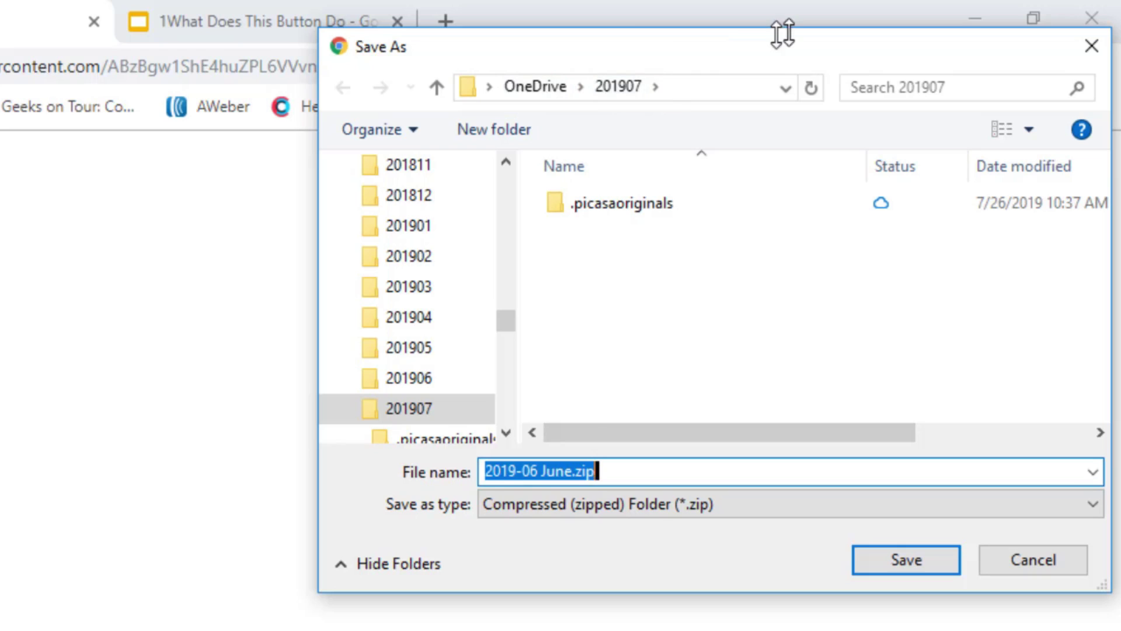
# Save the album zip into D:\Pictures\2019 on the Seagate Backup Plus Drive
pyautogui.click(489, 86)
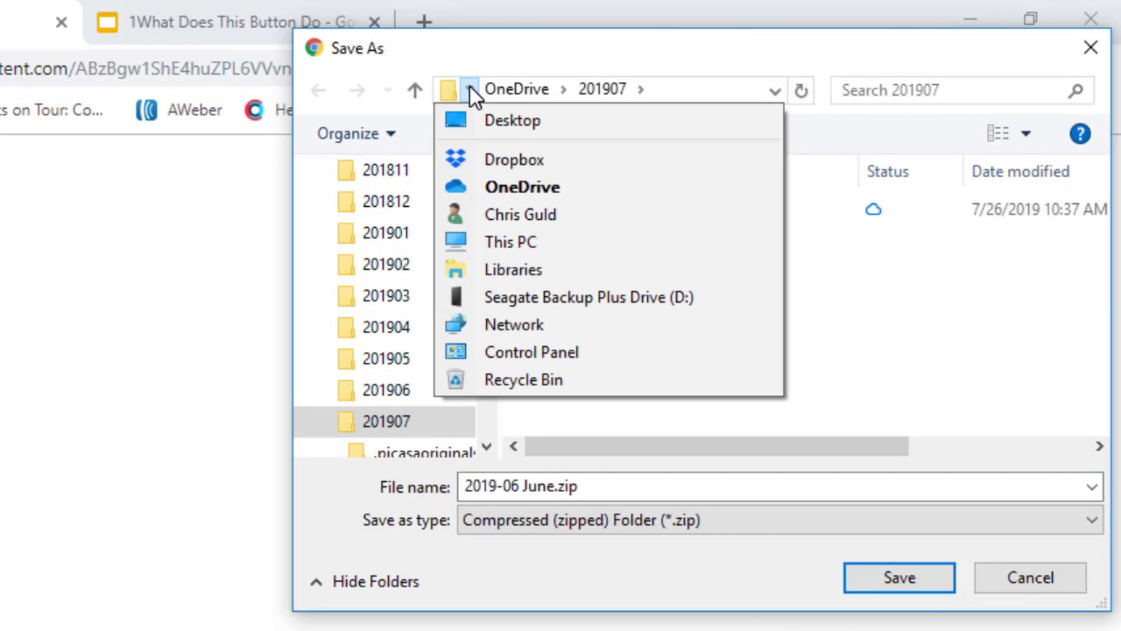
pyautogui.click(552, 296)
pyautogui.scroll(-2, 721, 264)
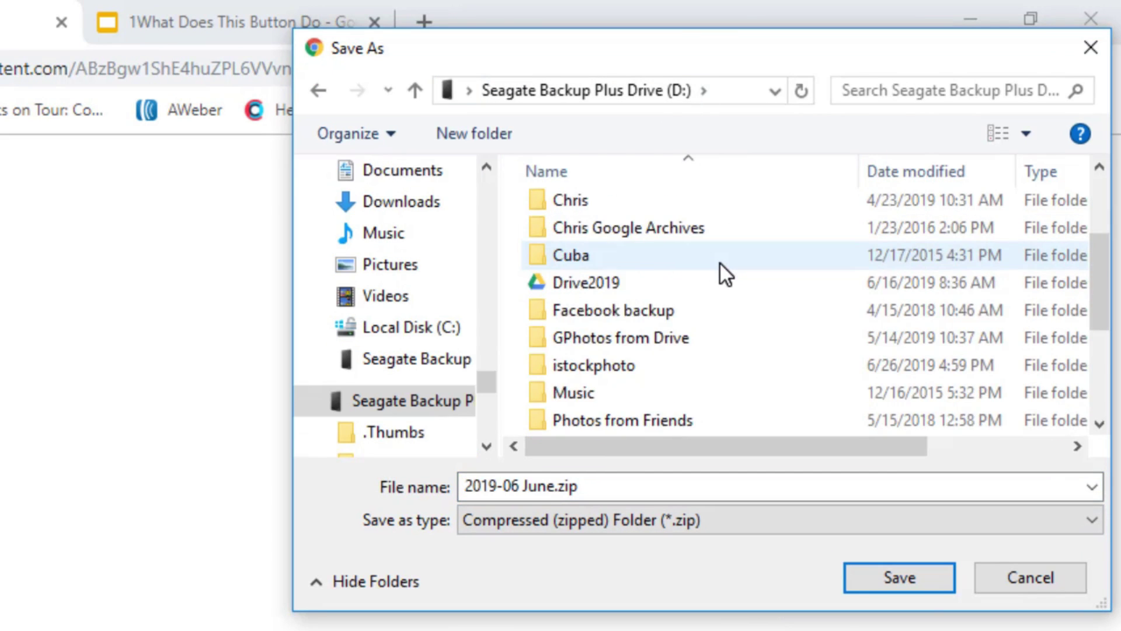
pyautogui.scroll(-2, 720, 264)
pyautogui.click(582, 284)
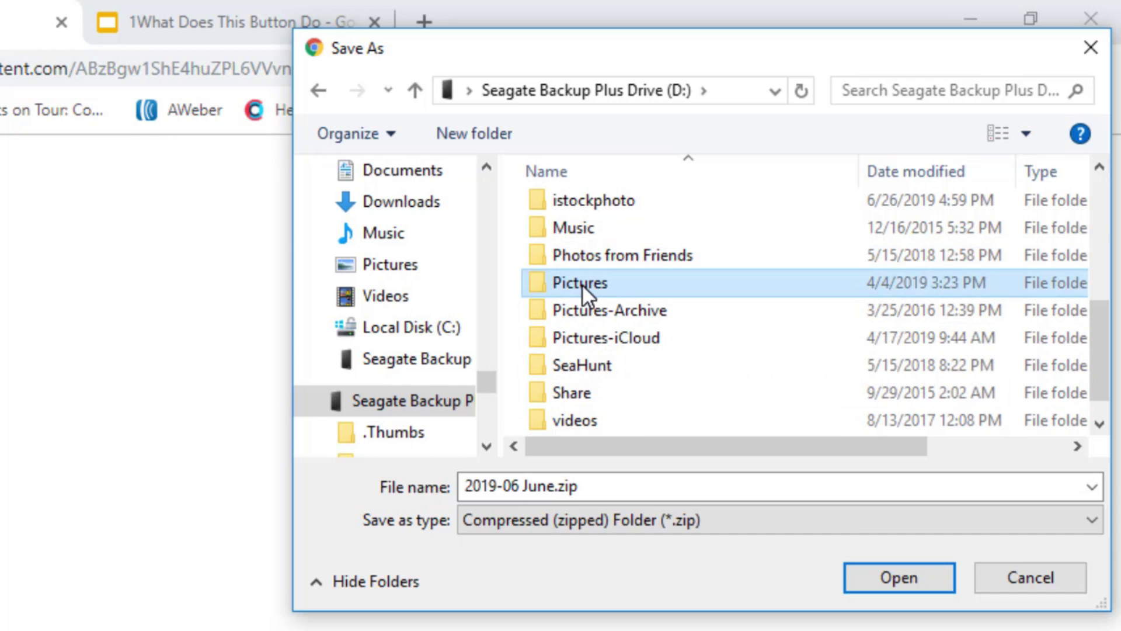
pyautogui.doubleClick(582, 283)
pyautogui.scroll(-5, 623, 345)
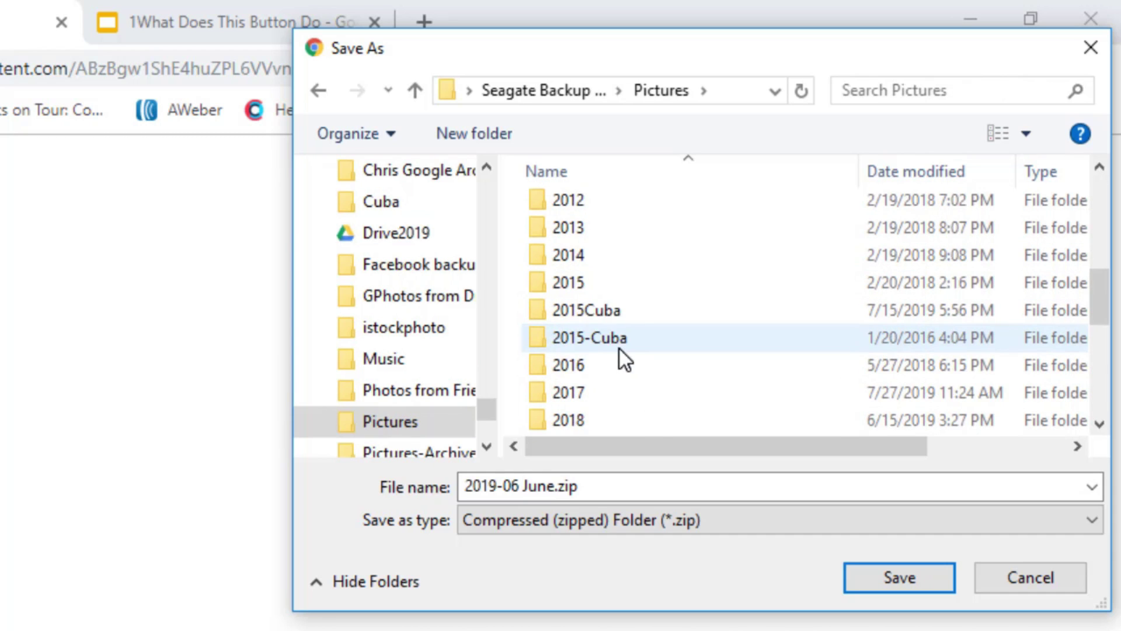
pyautogui.scroll(-2, 619, 349)
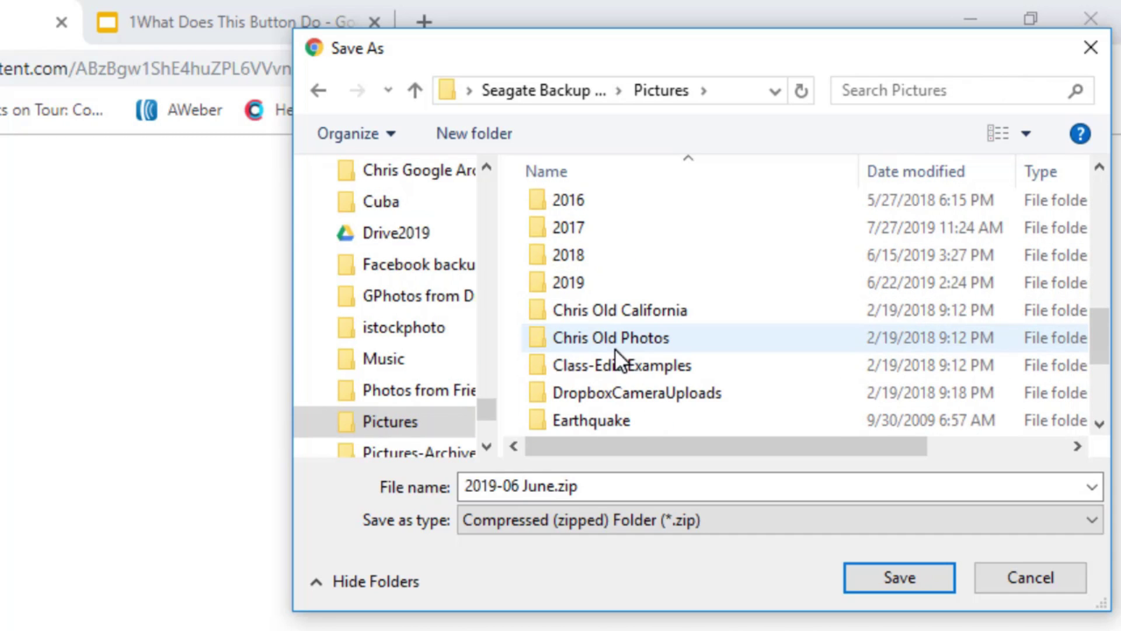
pyautogui.doubleClick(551, 282)
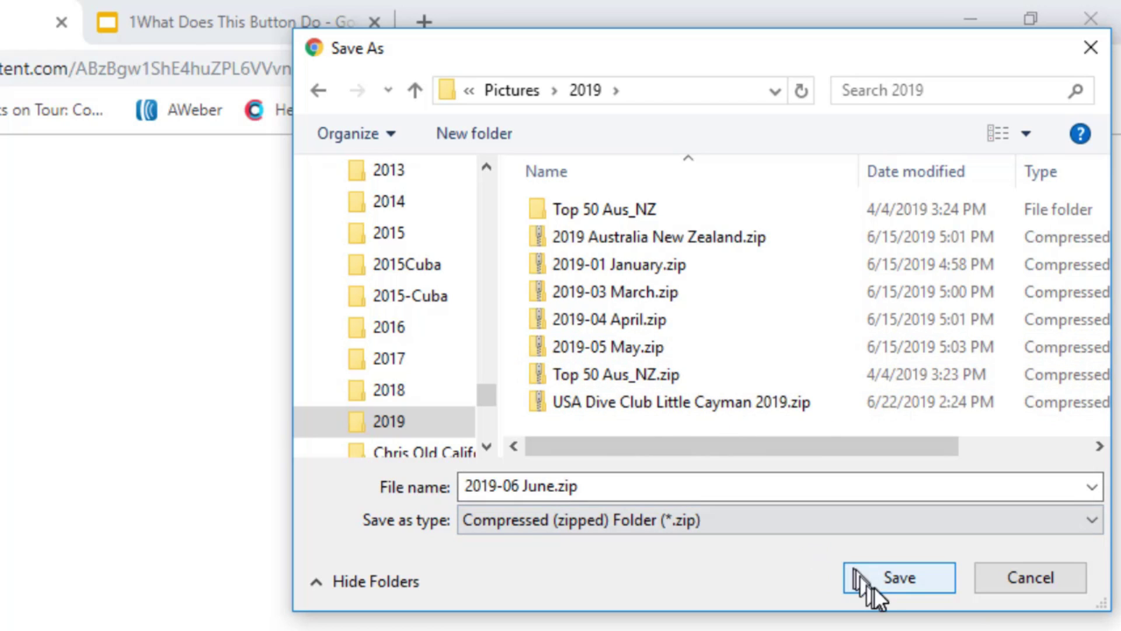
pyautogui.click(888, 577)
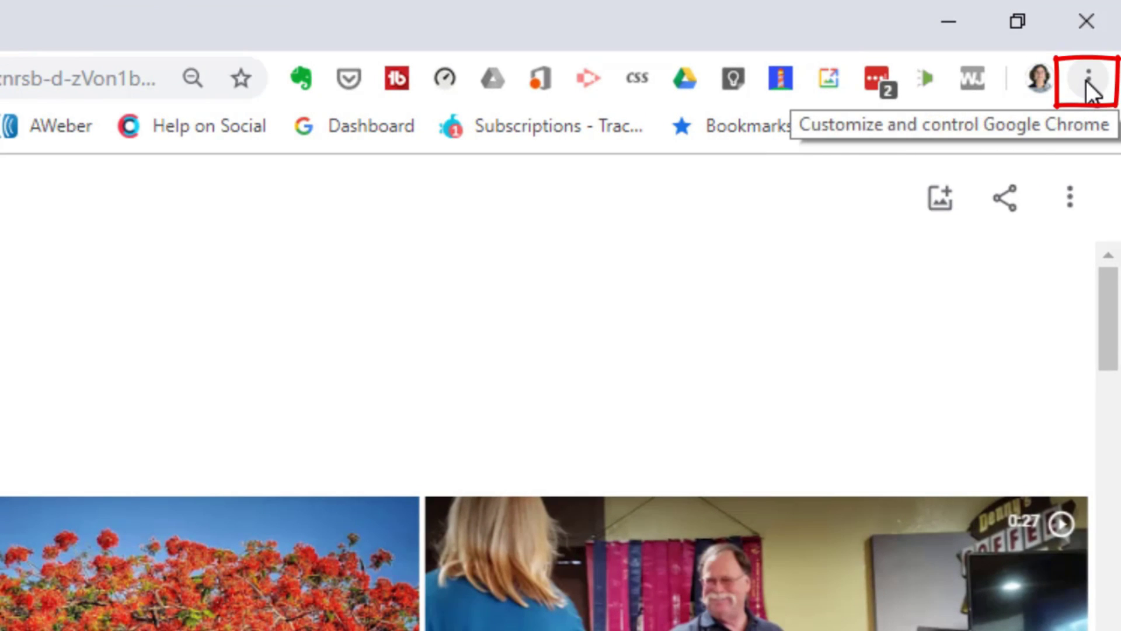
# Switch on 'Ask where to save each file before downloading' in Chrome's advanced Downloads settings
pyautogui.click(1088, 81)
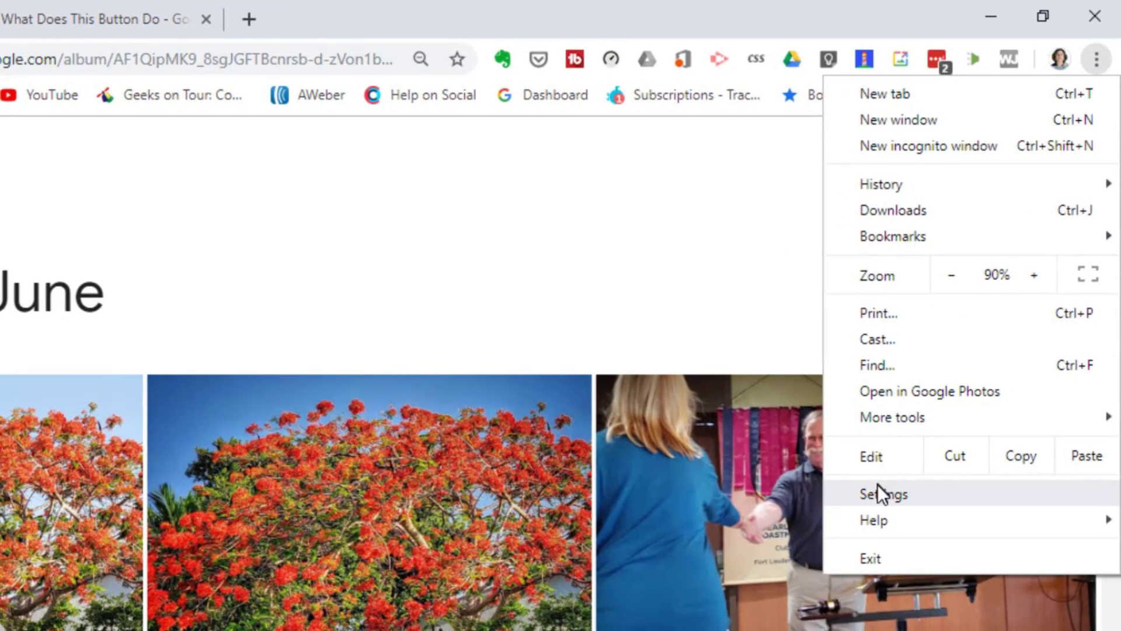
pyautogui.click(878, 490)
pyautogui.scroll(-5, 511, 491)
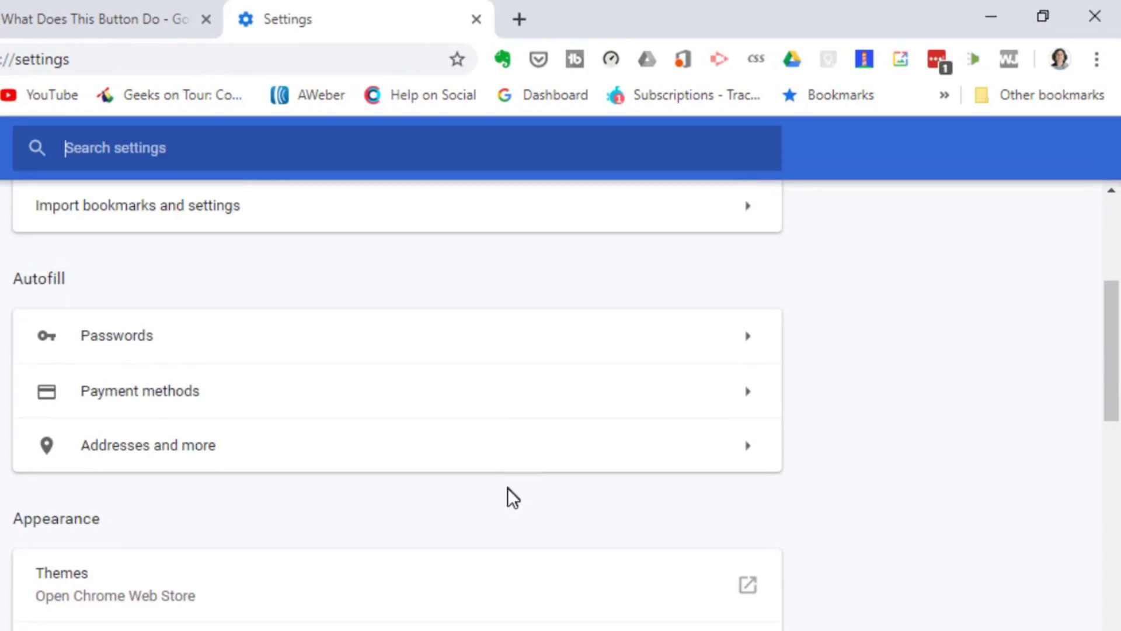
pyautogui.scroll(-10, 507, 497)
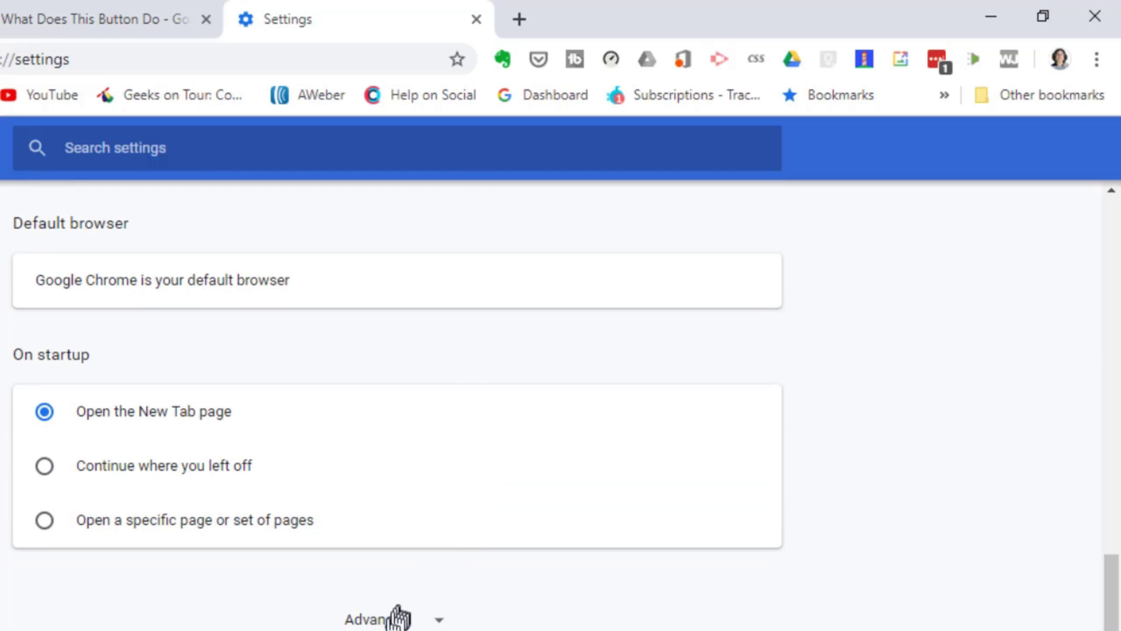
pyautogui.click(388, 617)
pyautogui.scroll(-8, 570, 464)
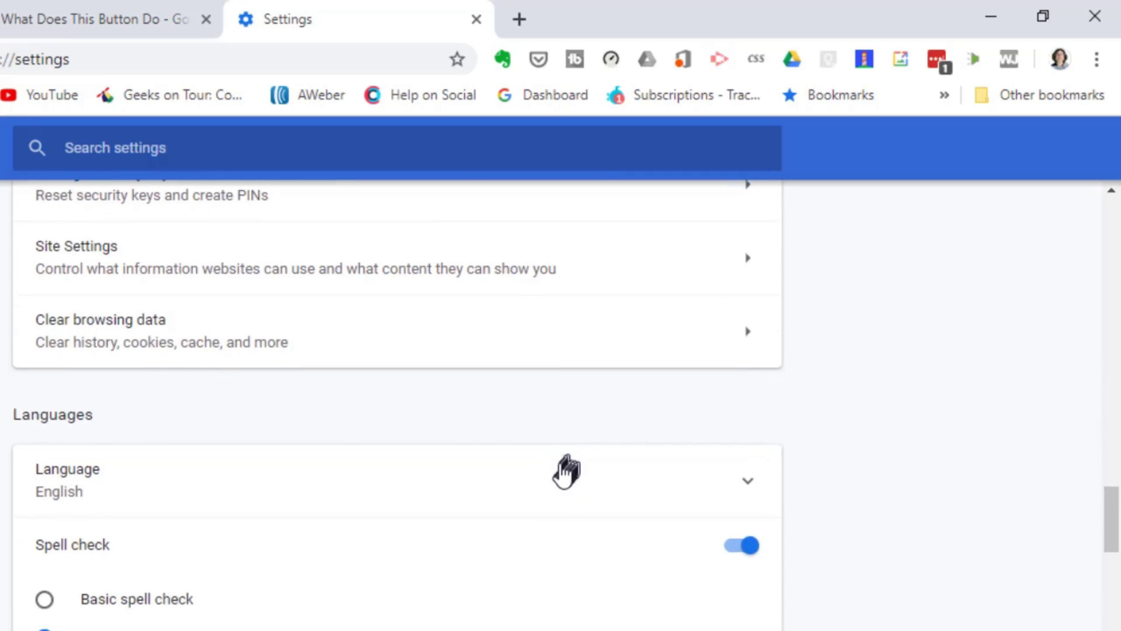
pyautogui.scroll(-6, 531, 483)
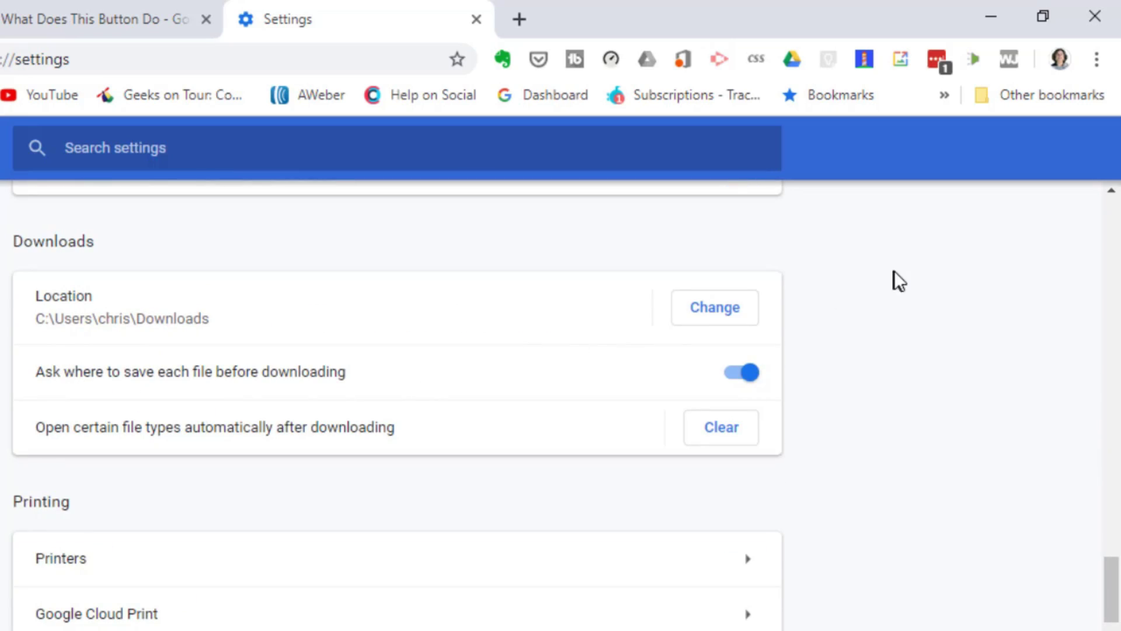
pyautogui.click(746, 373)
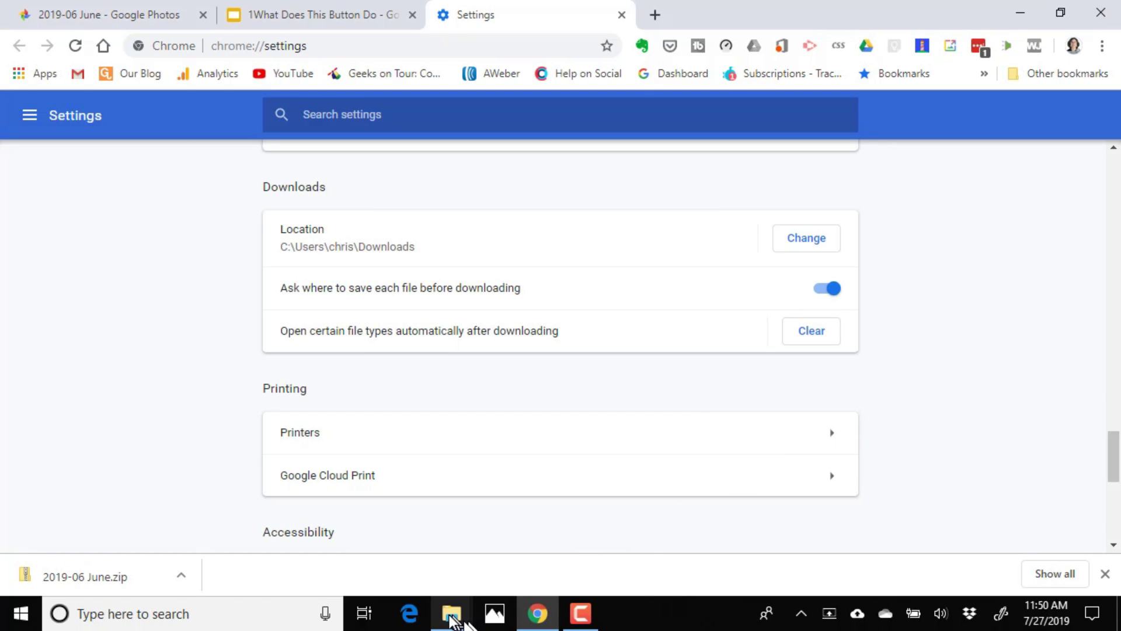
# Extract 2019-06 June.zip into a 2019-06 June folder in D:\Pictures\2019, then close that folder's window
pyautogui.moveTo(452, 619)
pyautogui.click(505, 561)
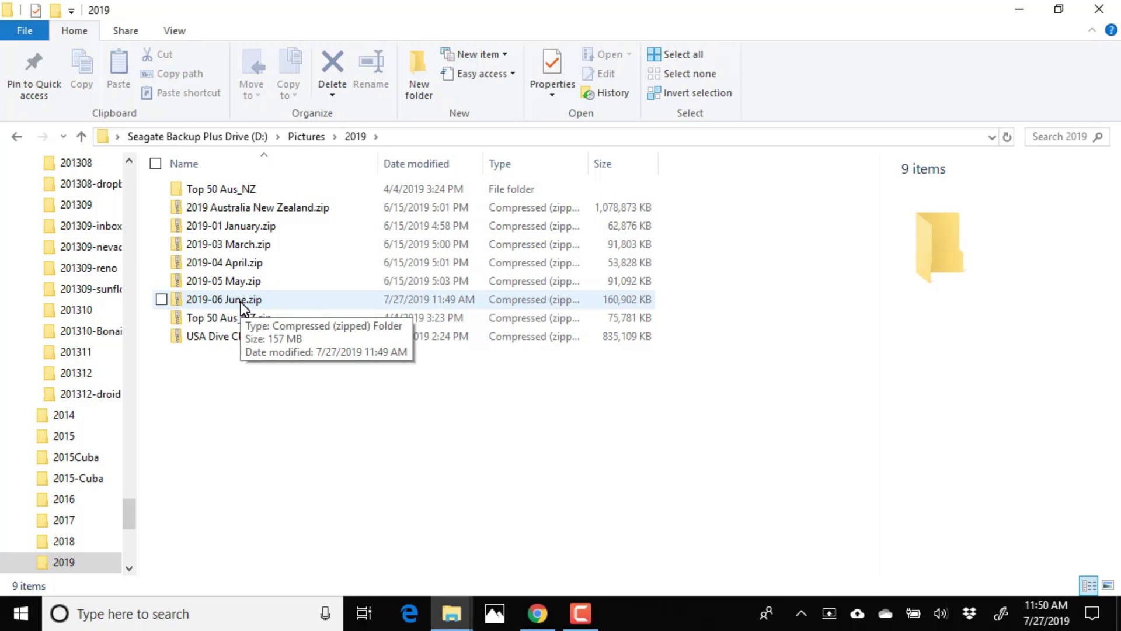
pyautogui.click(204, 297)
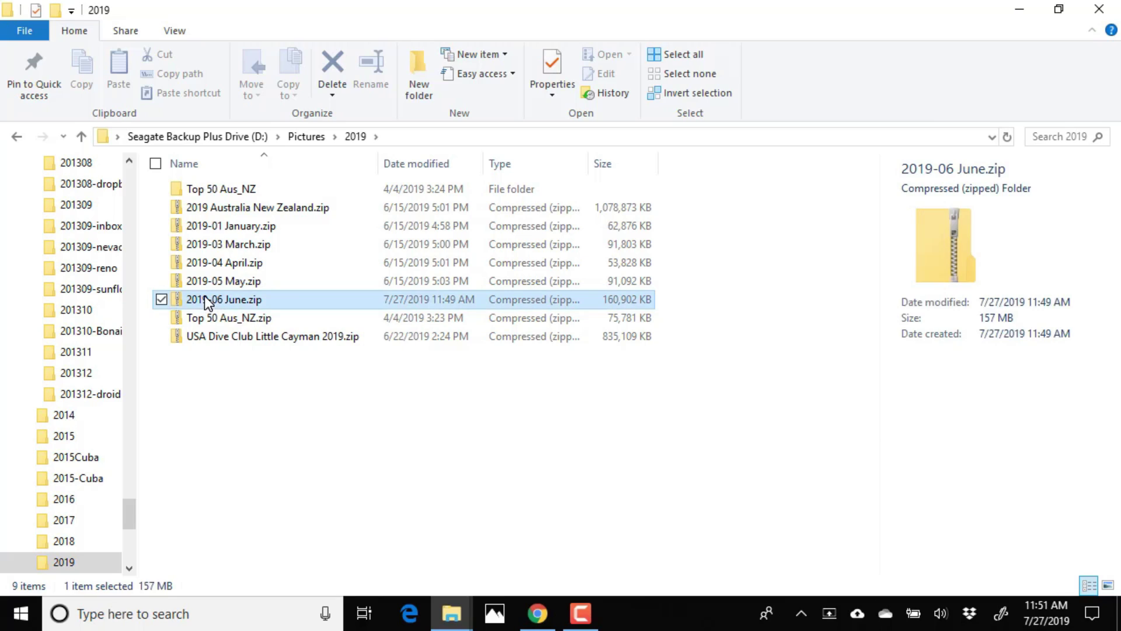
pyautogui.rightClick(204, 296)
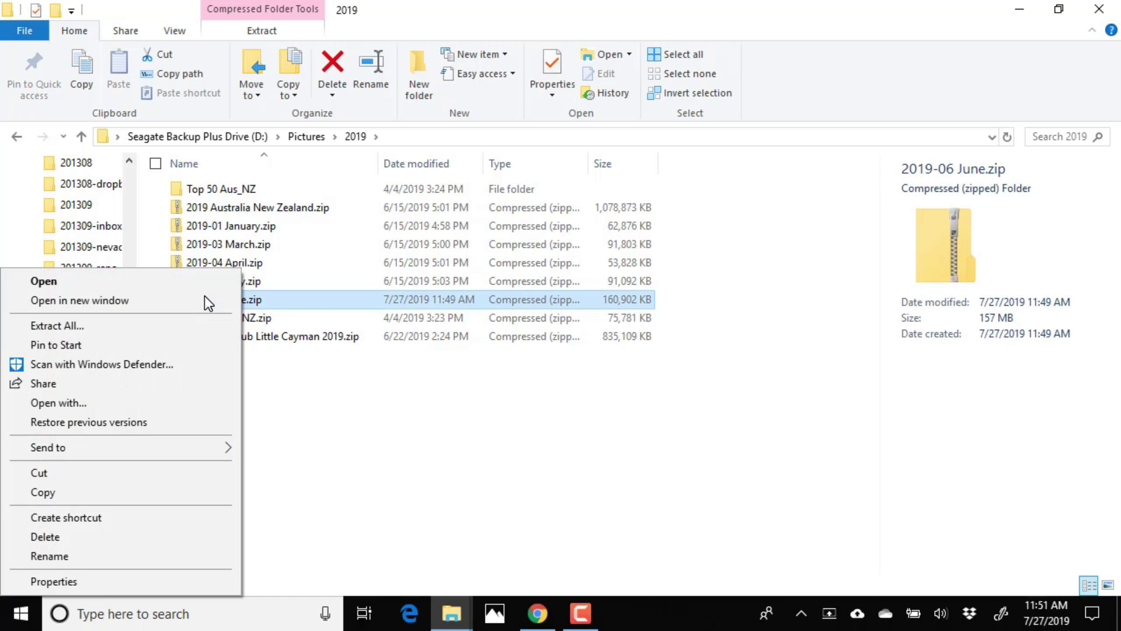
pyautogui.click(73, 327)
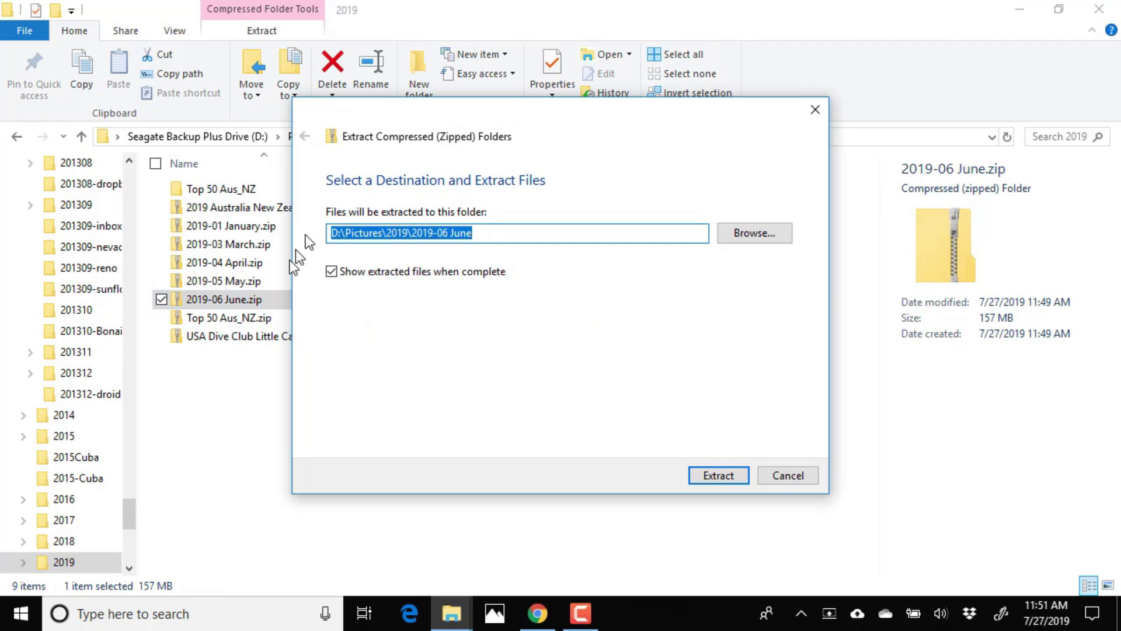
pyautogui.click(713, 476)
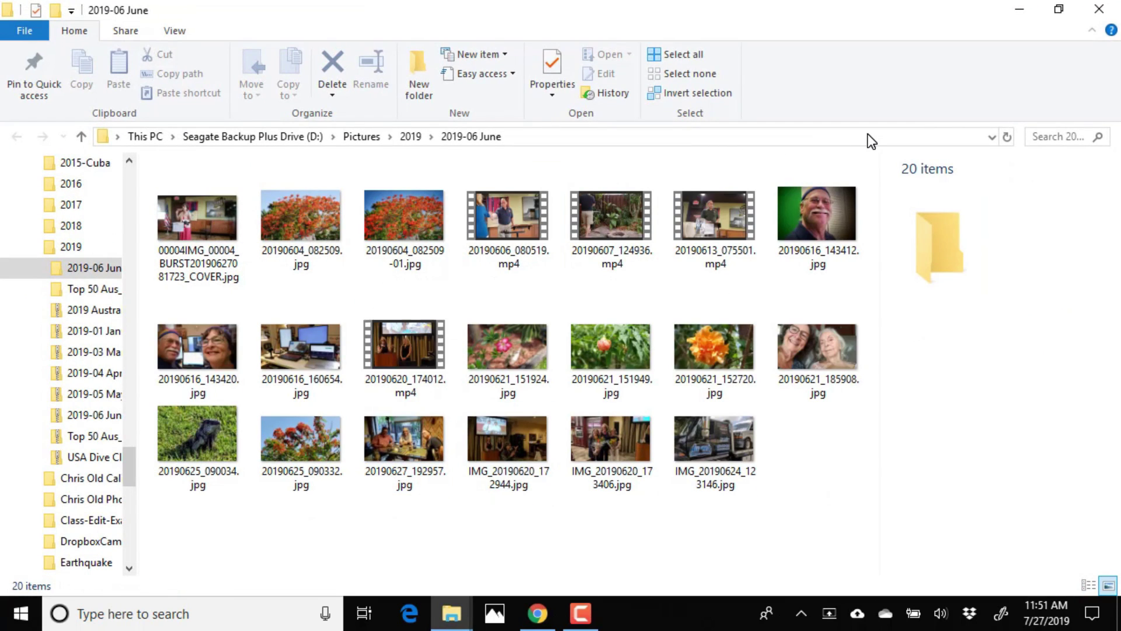
pyautogui.click(1100, 13)
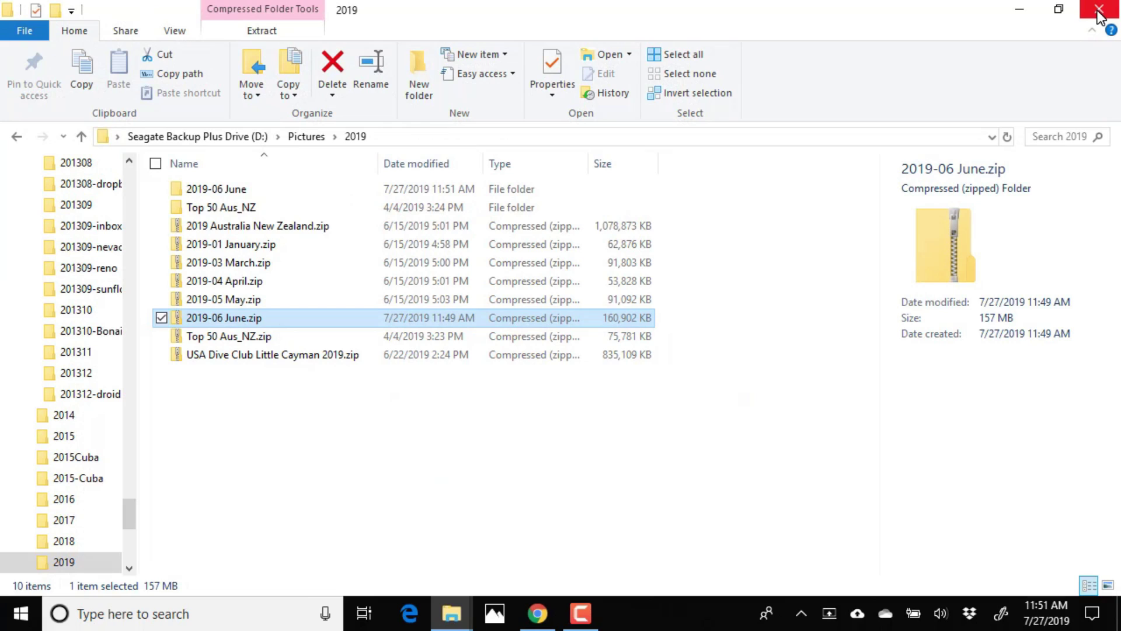
# Return to Google Photos and search the library for June 2019 photos
pyautogui.click(536, 614)
pyautogui.click(108, 14)
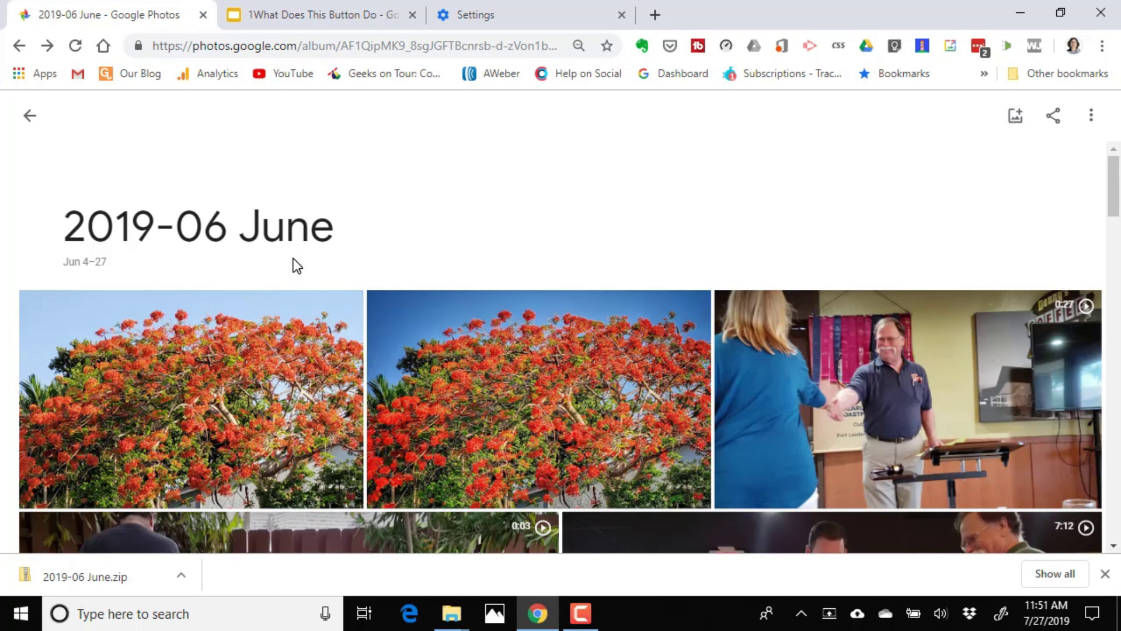
pyautogui.click(30, 121)
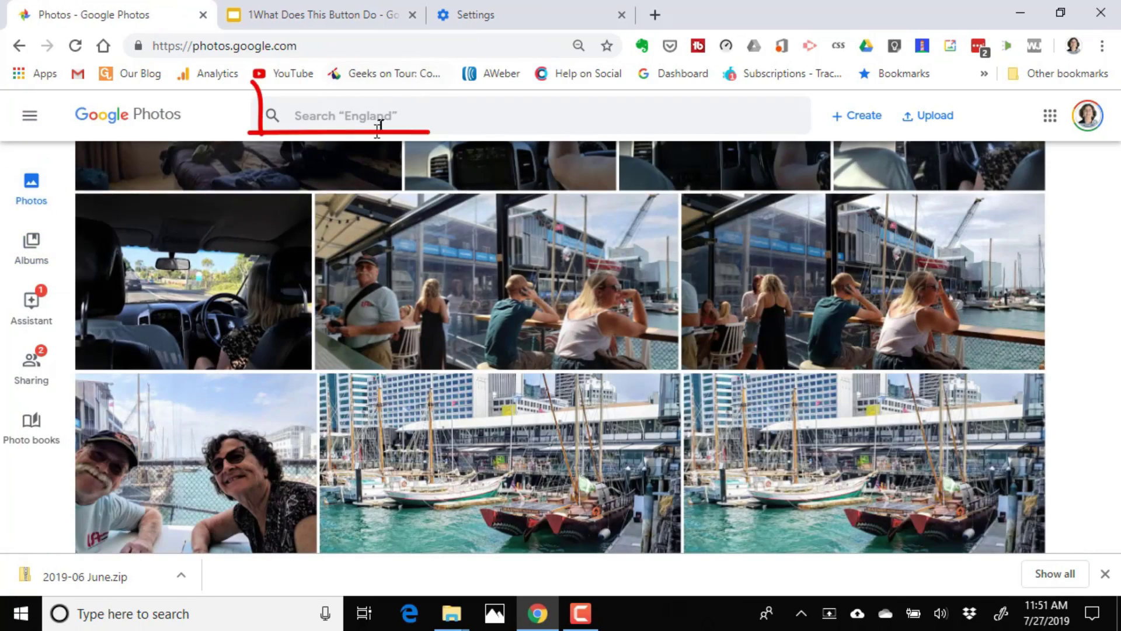
pyautogui.click(379, 116)
pyautogui.write('june')
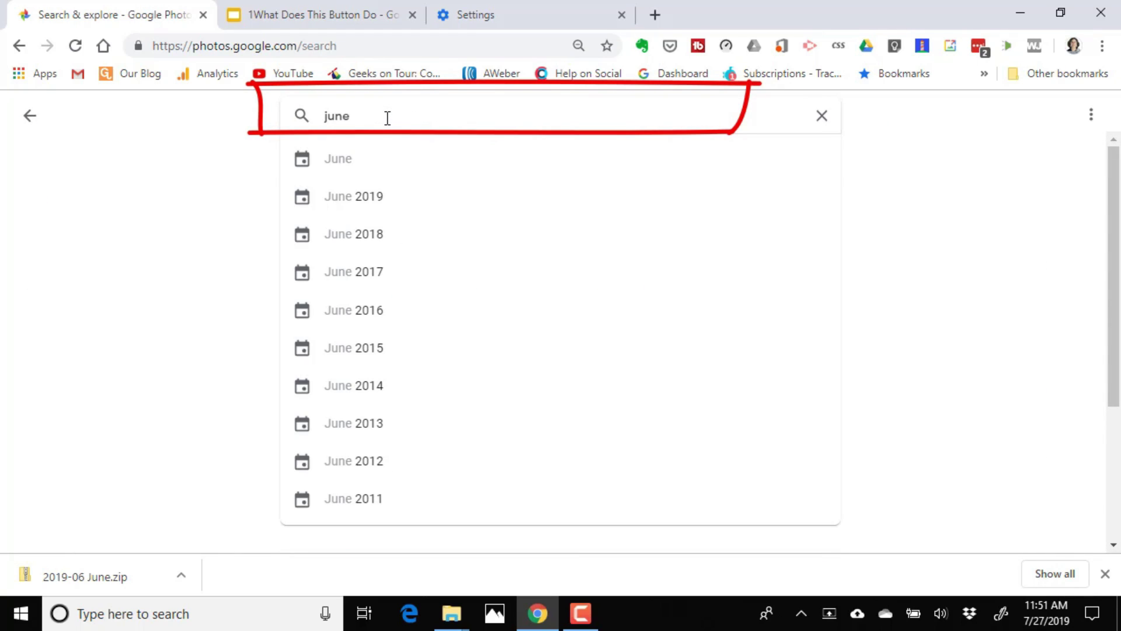
pyautogui.click(354, 193)
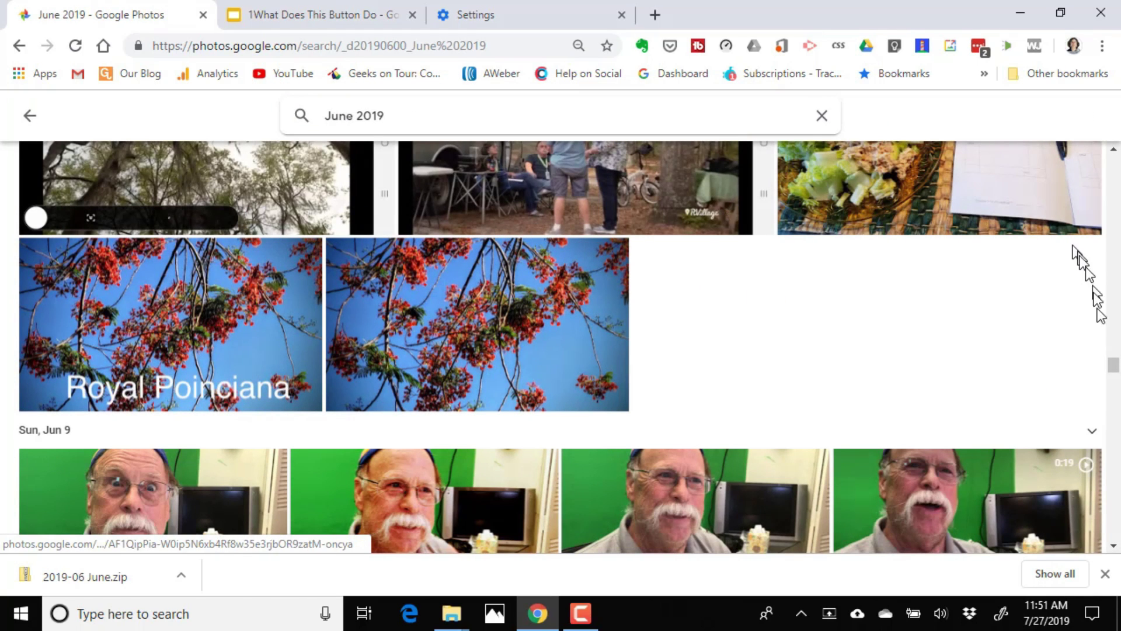
# Select all 245 June 2019 photos, from Jun 30 to the last, and open the more-actions menu
pyautogui.moveTo(1113, 367); pyautogui.dragTo(1116, 167)
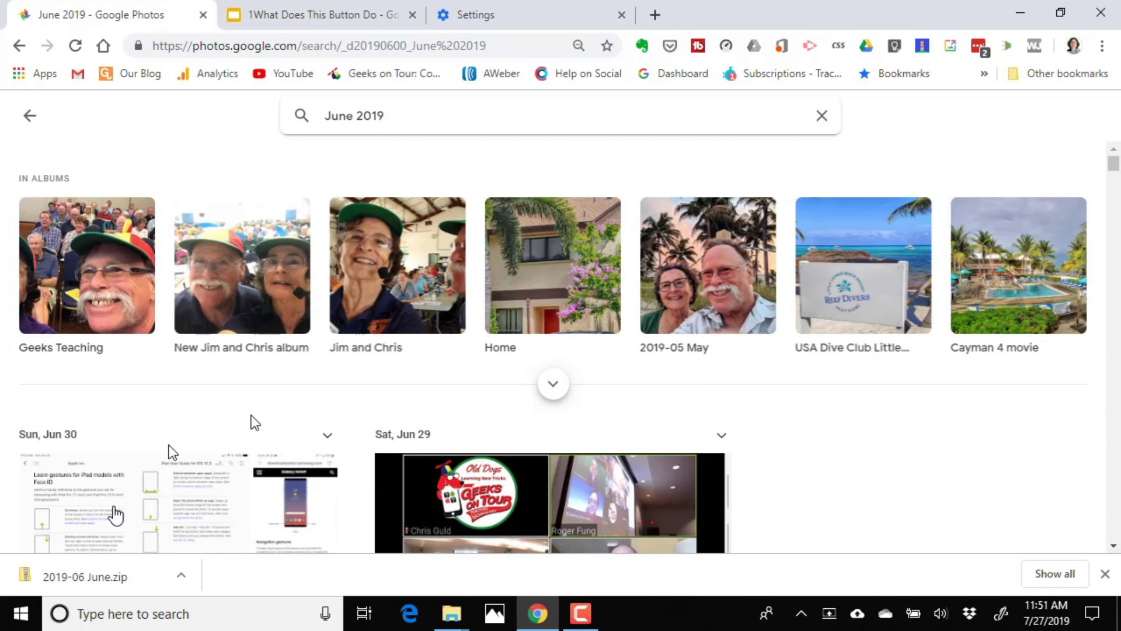
pyautogui.scroll(-1, 132, 426)
pyautogui.click(34, 348)
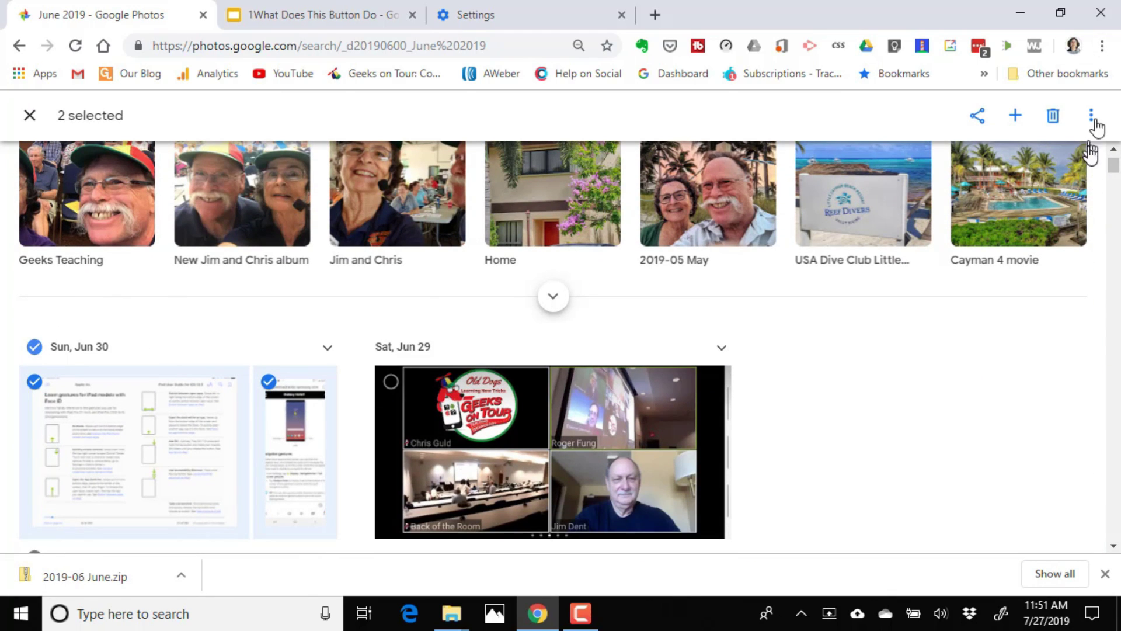
pyautogui.moveTo(1110, 164); pyautogui.dragTo(1054, 546)
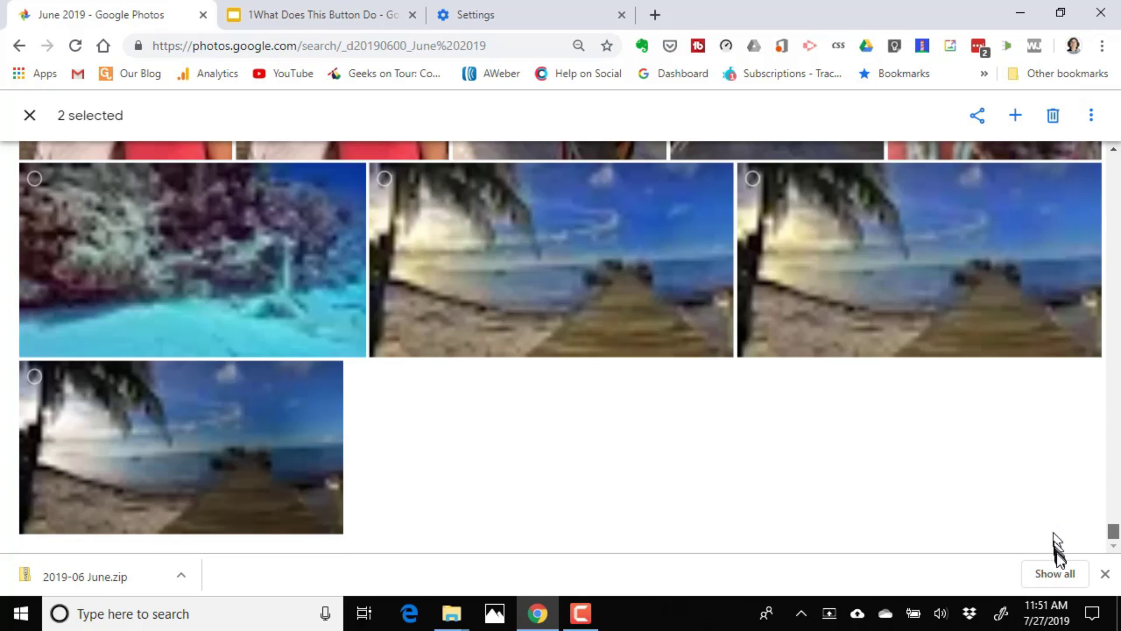
pyautogui.keyDown('shift'); pyautogui.click(141, 448); pyautogui.keyUp('shift')
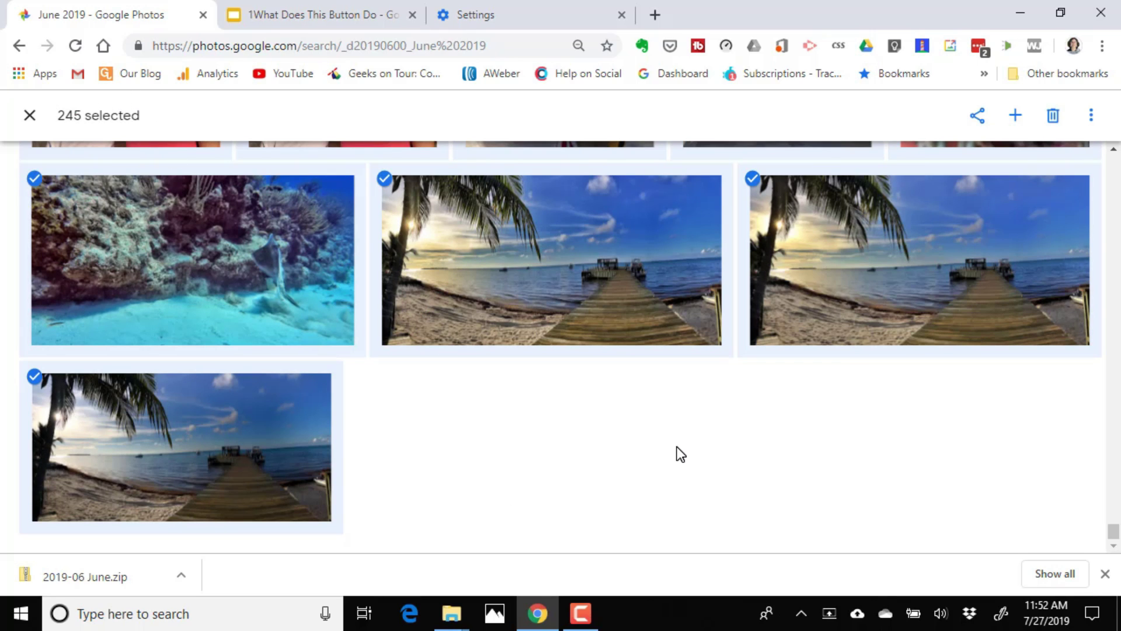
pyautogui.click(1093, 119)
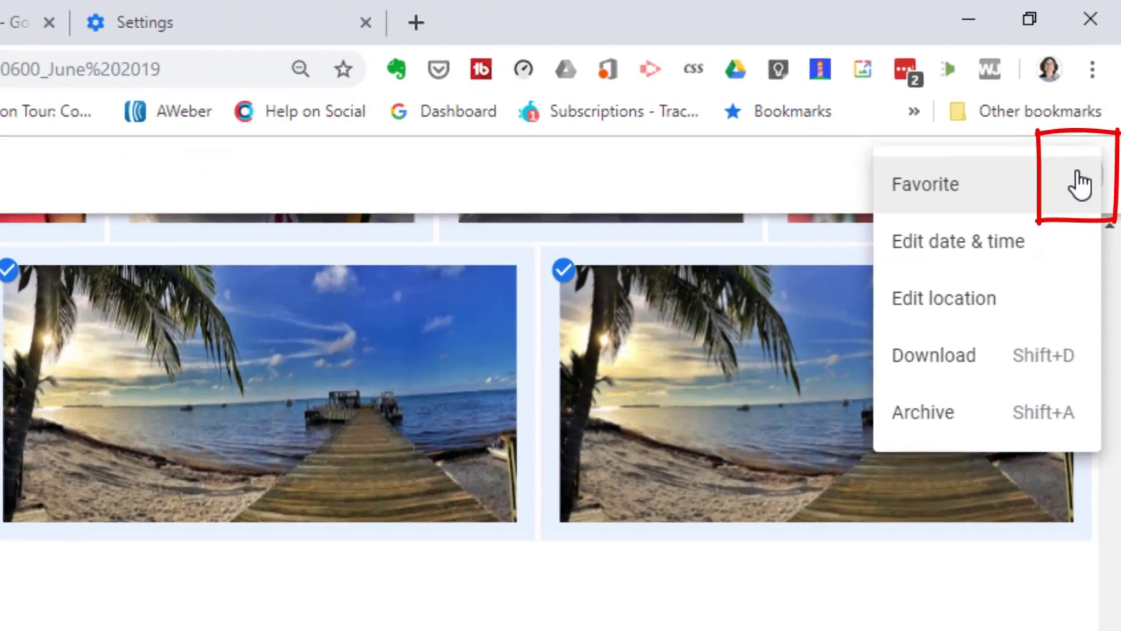